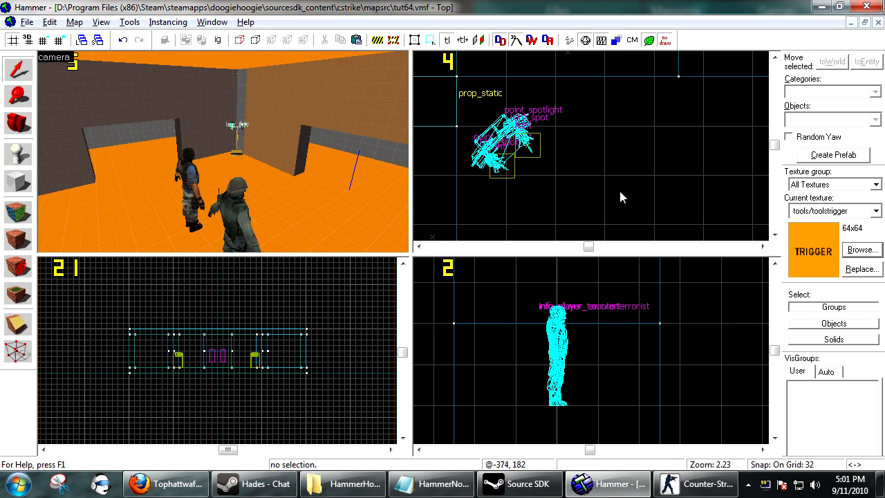
Create a 128 × 96 × 96 unit trigger-textured block in front of the doorway in the far wall
key(s)
key(Left)
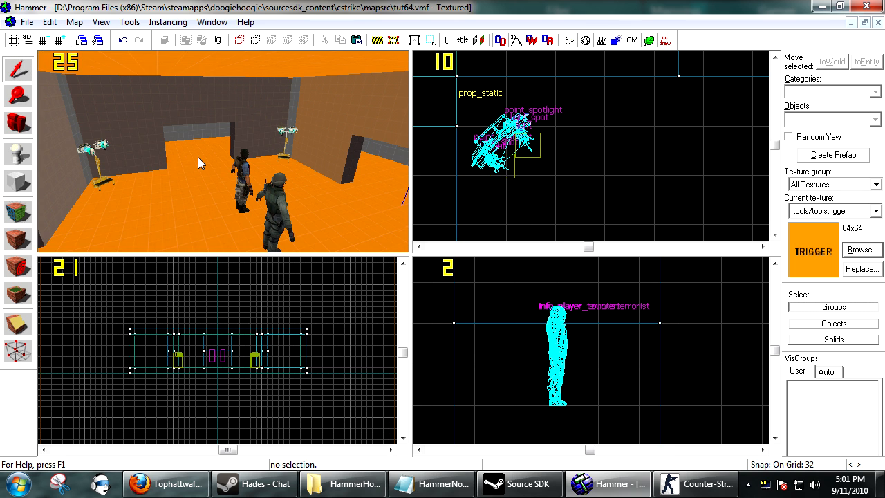
scroll(197, 157, down, 1)
click(14, 180)
scroll(554, 102, down, 6)
scroll(567, 93, down, 1)
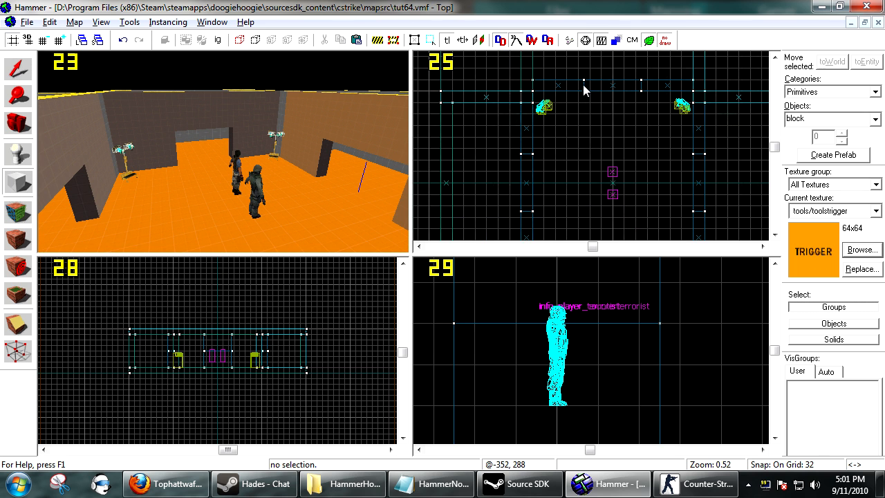
scroll(587, 78, up, 4)
drag(586, 64, 691, 148)
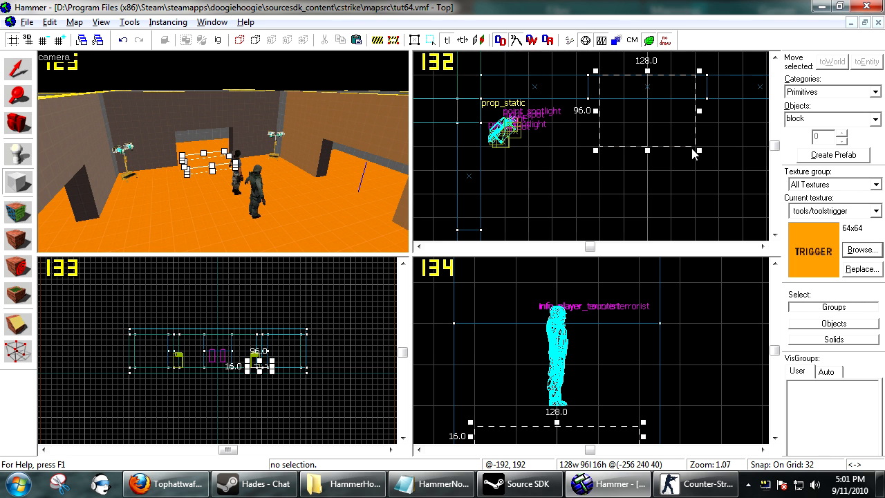
scroll(691, 148, down, 4)
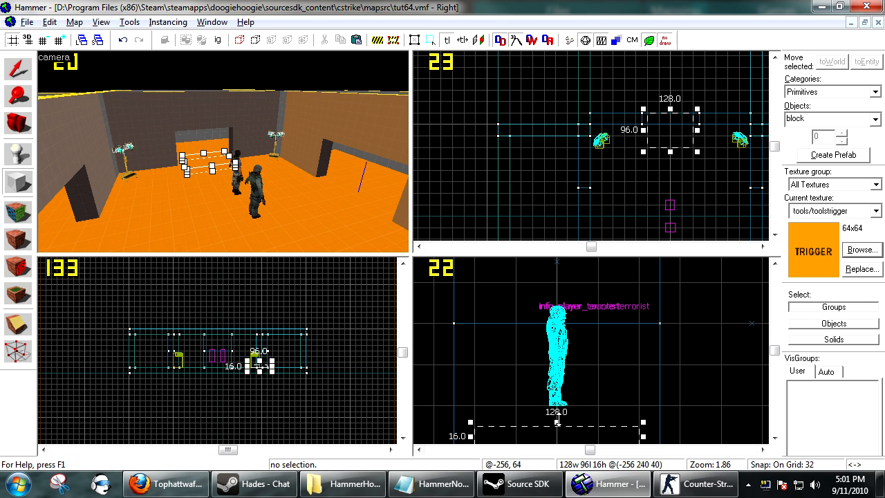
drag(557, 422, 556, 319)
key(Return)
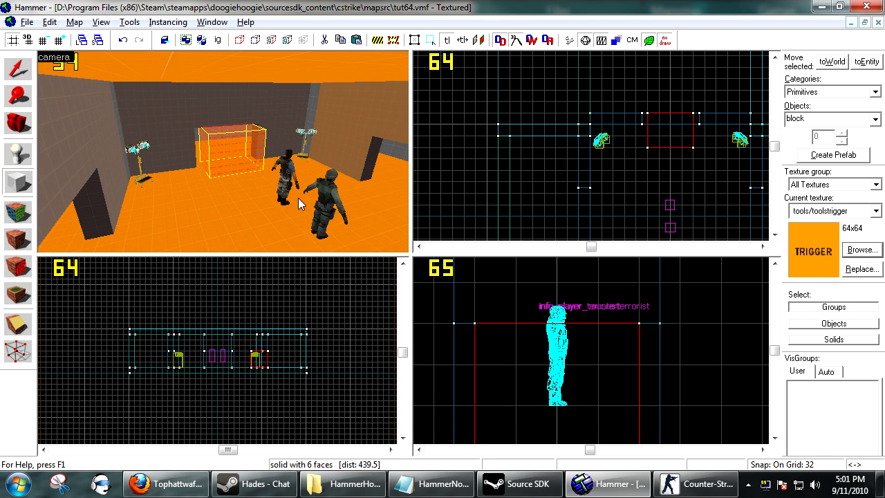
Tie the new trigger block to an entity of class trigger_look and apply it
key(ctrl+t)
text(trigger_look)
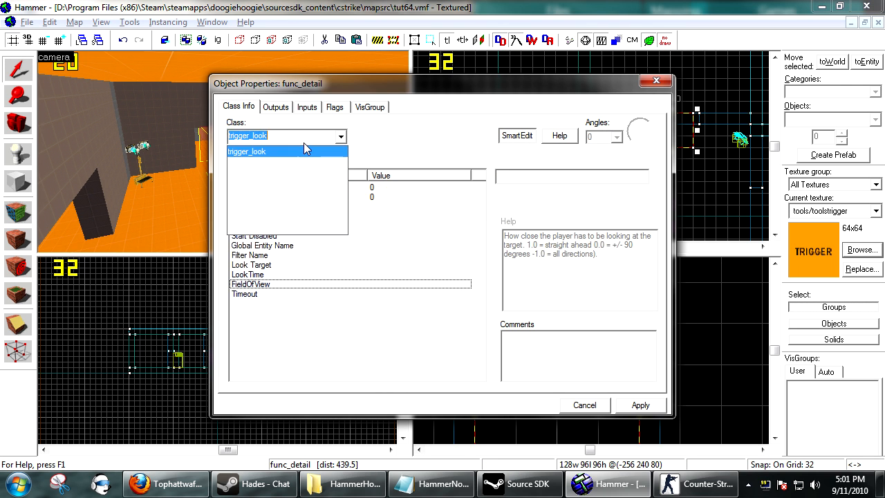
click(303, 151)
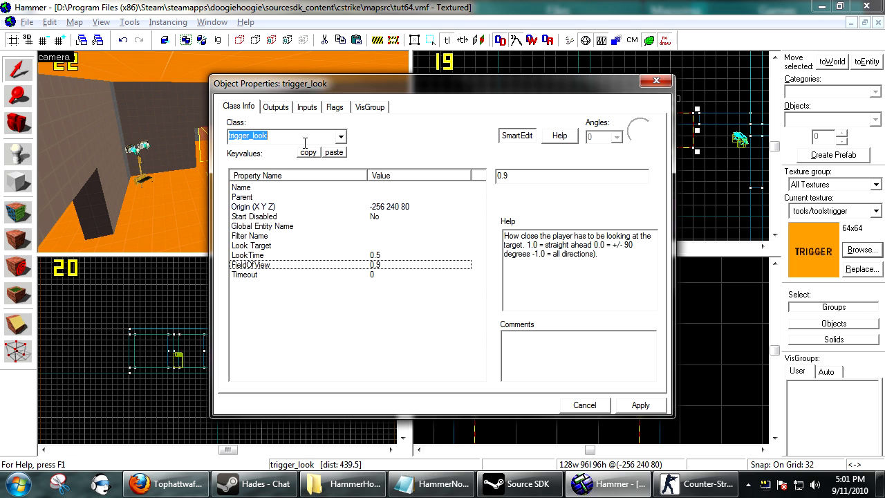
click(639, 404)
key(w)
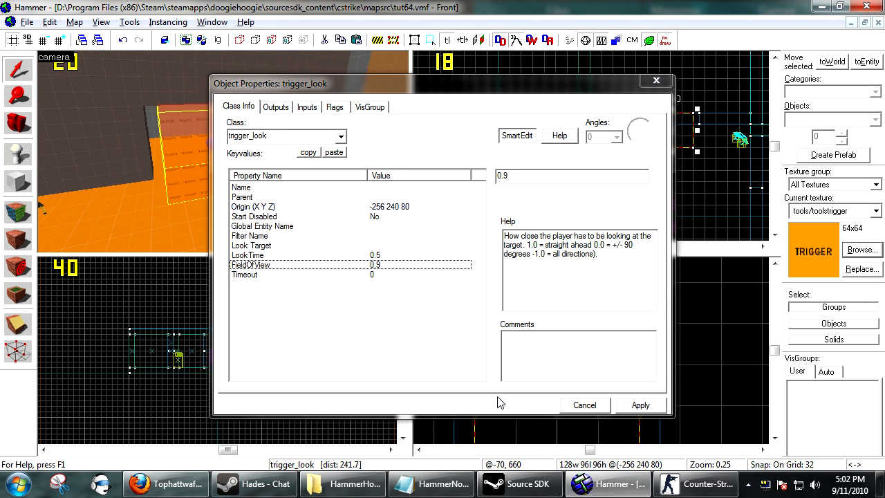
click(585, 407)
Place a point entity on the floor beside the spotlight stand near the trigger and change its class to info_target
key(s)
click(10, 152)
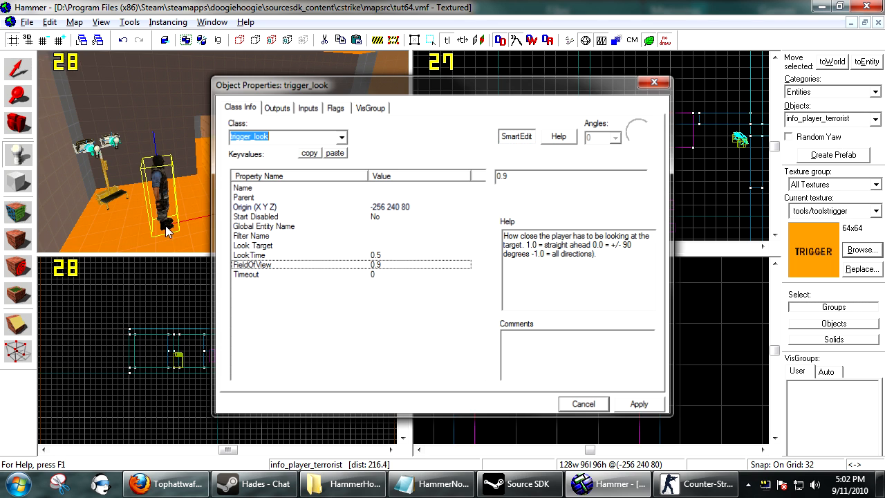
click(215, 200)
key(alt+Return)
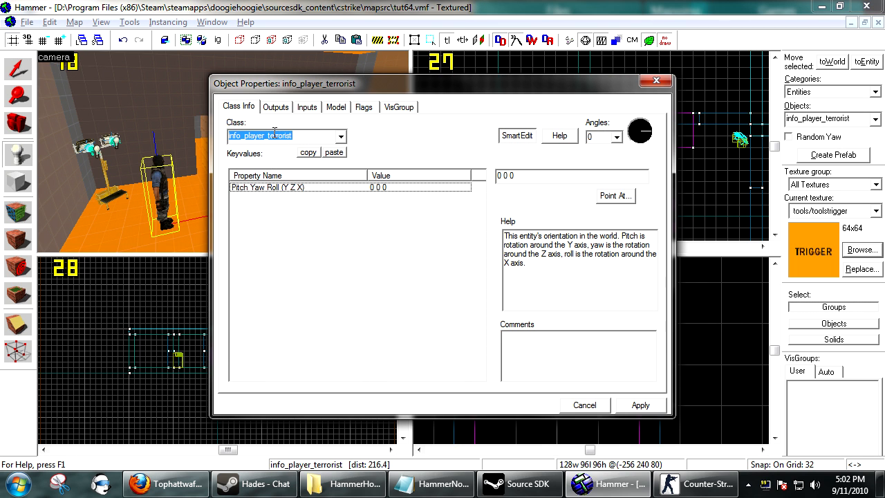
text(info_tar)
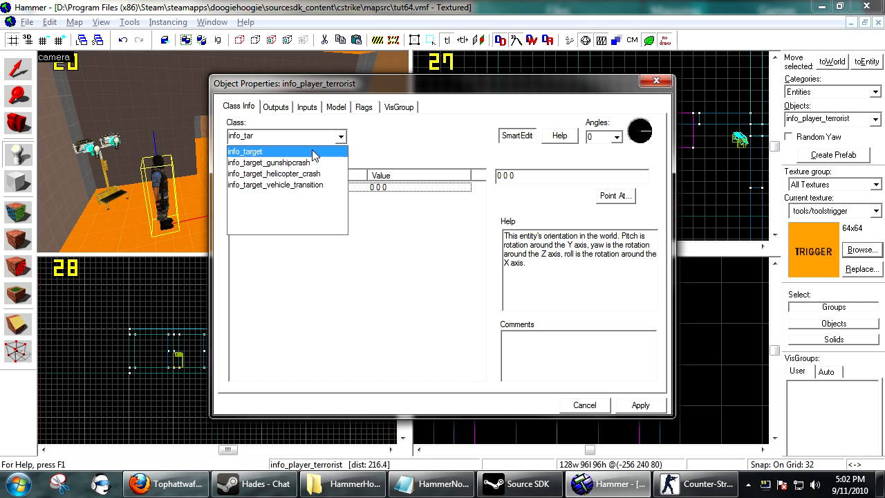
click(315, 151)
click(632, 407)
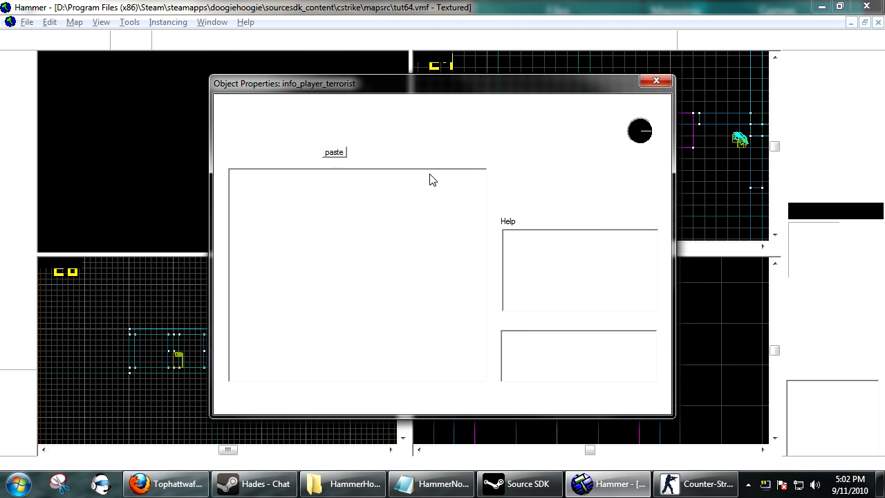
Name the info_target entity "target" and apply the change
click(570, 177)
text(target)
click(637, 404)
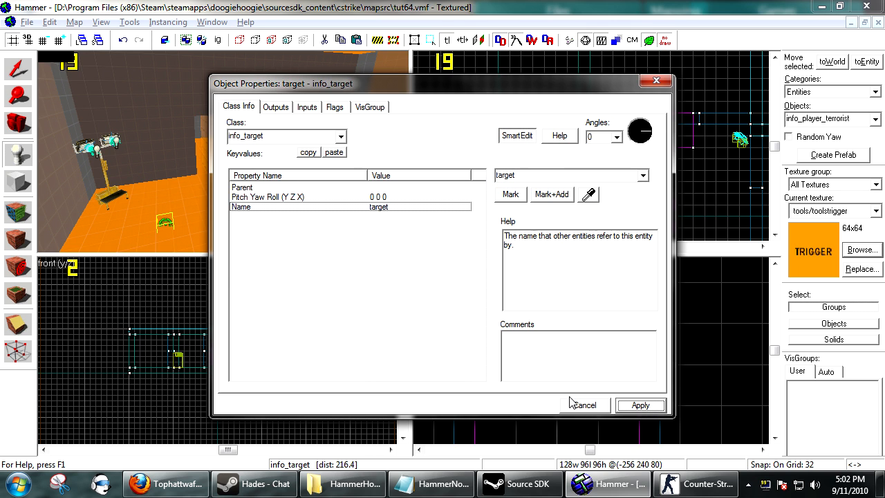
Set the trigger_look brush's Look Target to the info_target on the floor by picking it in the 3D view
key(shift+s)
key(d)
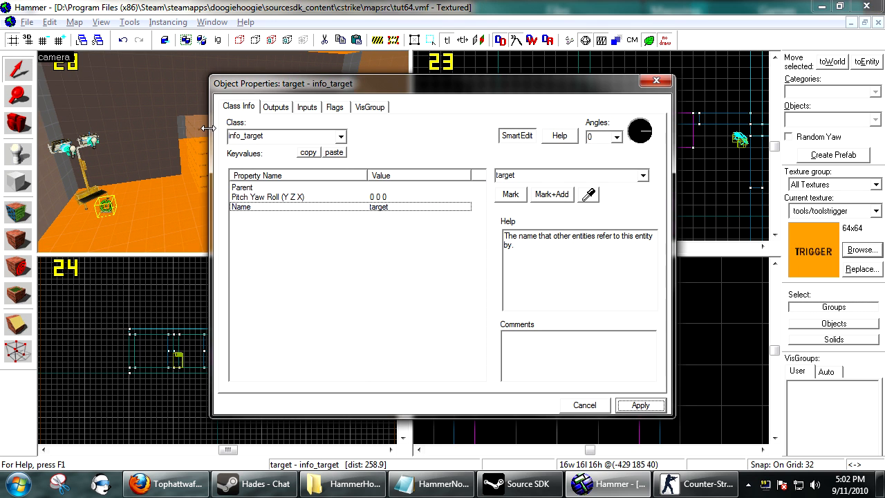
click(199, 135)
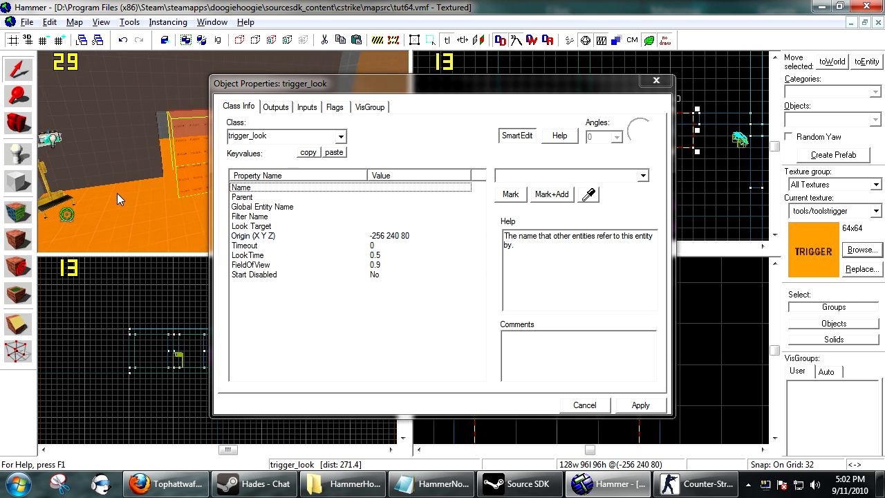
click(257, 226)
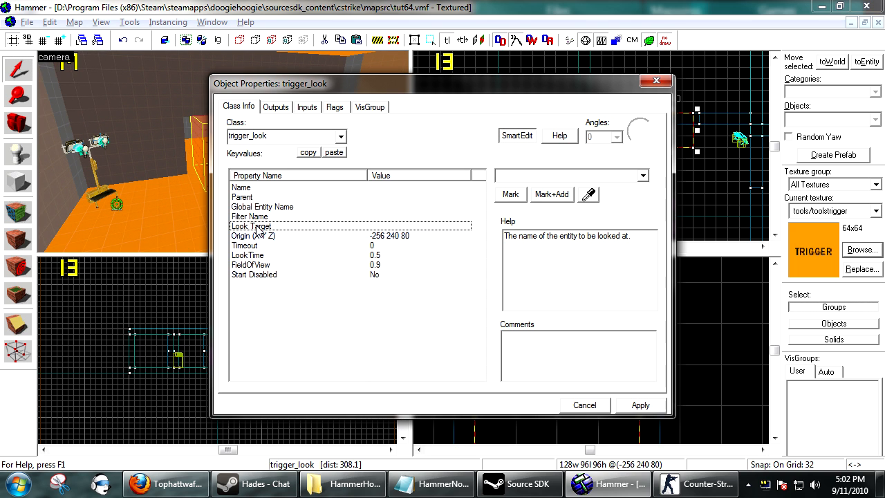
click(590, 194)
click(118, 204)
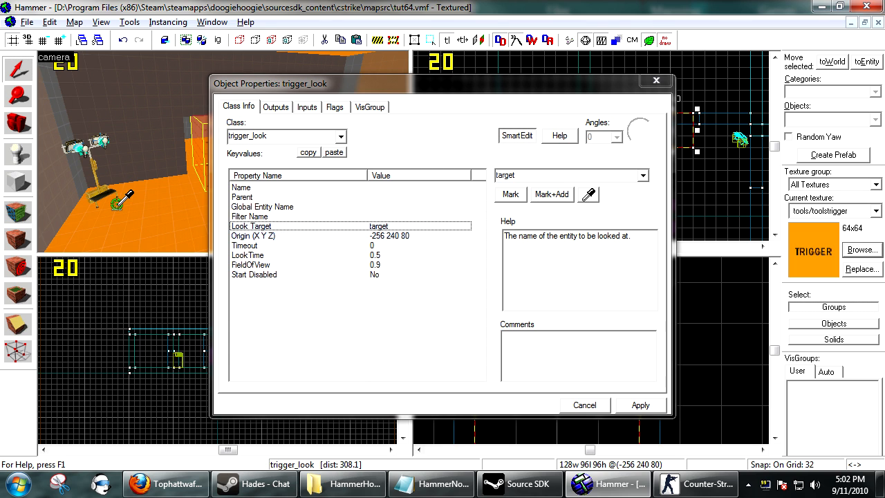
click(629, 407)
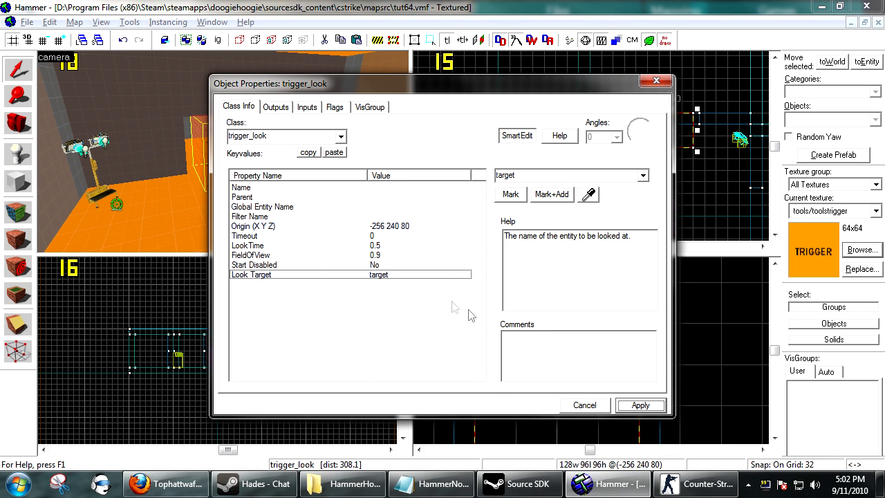
Review the descriptions of the trigger_look's Timeout, LookTime and FieldOfView properties
click(376, 236)
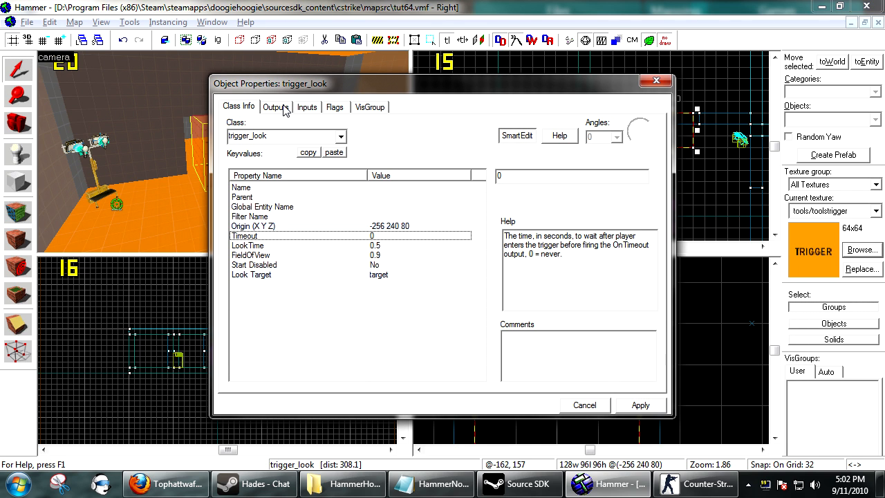
right_click(602, 272)
click(572, 277)
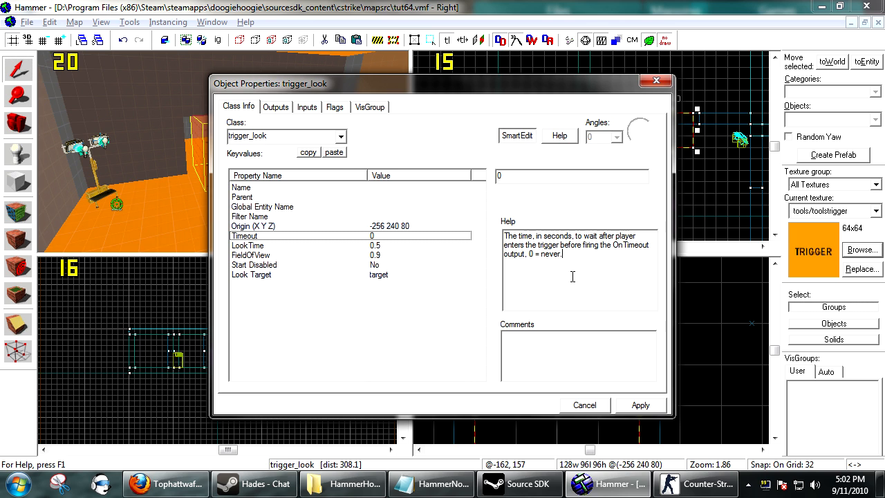
click(389, 247)
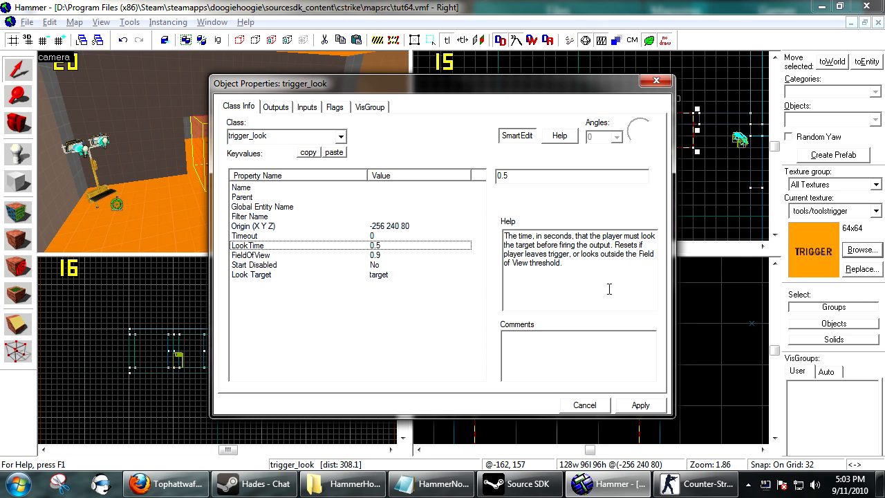
click(401, 255)
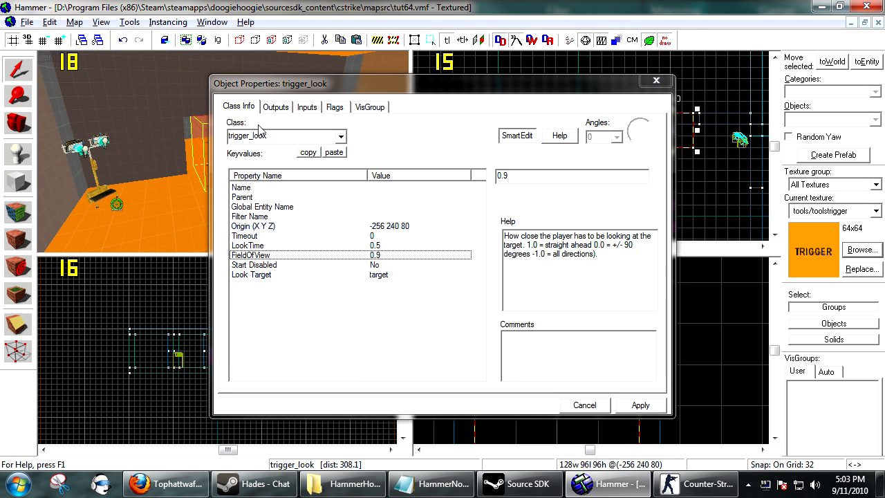
Place another point entity on the floor near the info_target and change its class to env_explosion
click(17, 150)
click(130, 237)
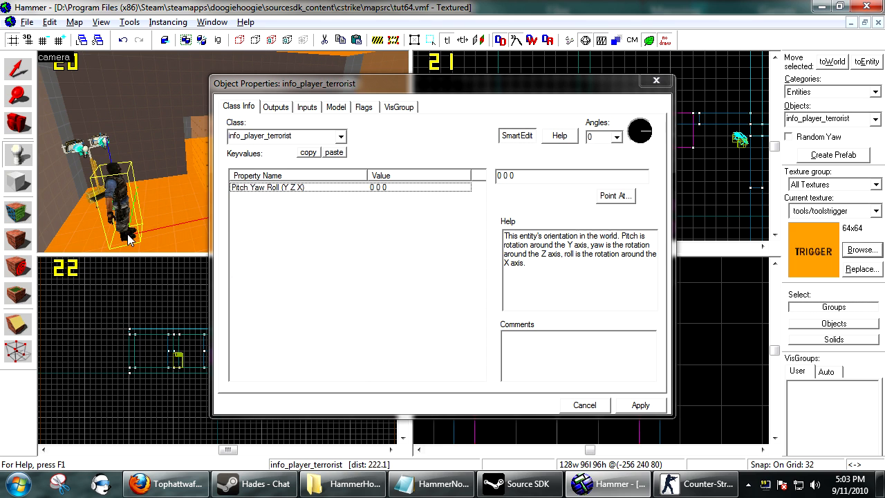
click(273, 137)
text(env_exp)
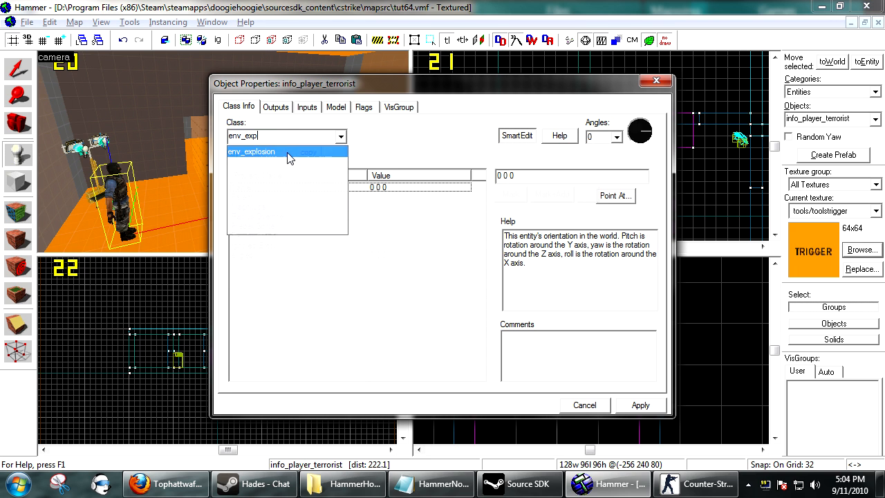
click(289, 158)
click(638, 405)
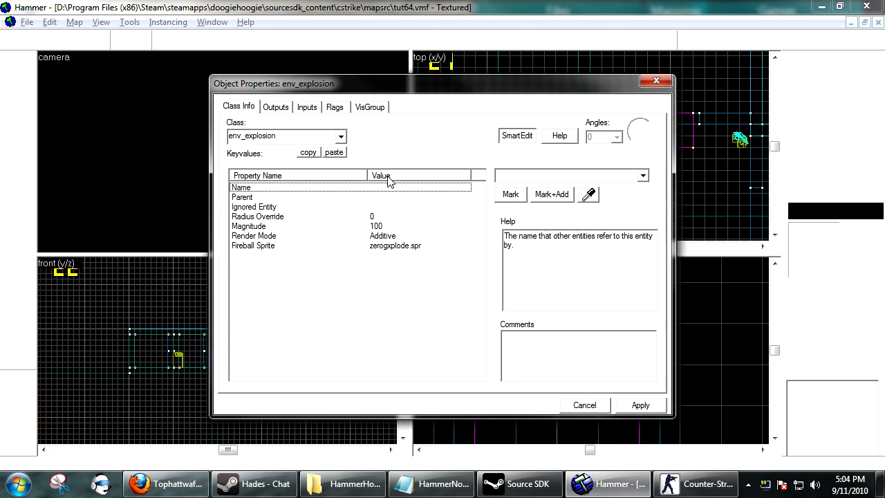
Name the env_explosion entity "boom" and apply the change
text(bomm)
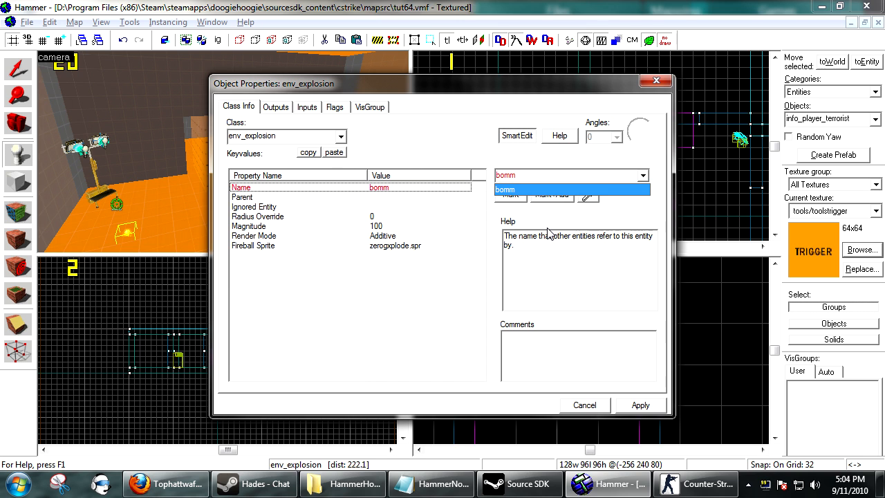
key(BackSpace)
key(BackSpace)
text(om)
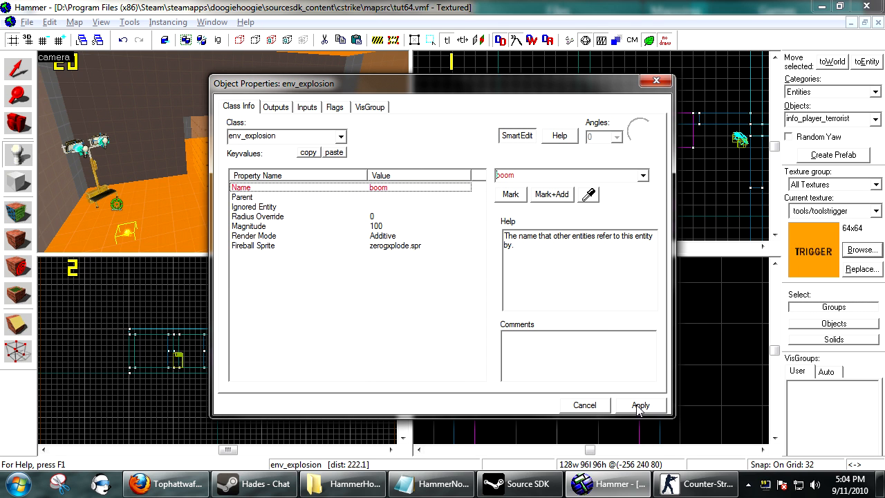
click(639, 405)
Enable the Repeatable flag on the boom env_explosion and apply it
click(149, 230)
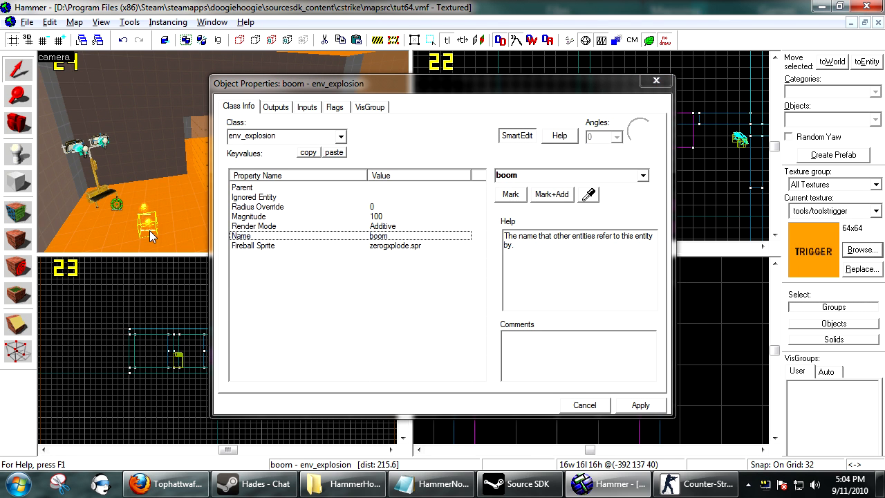
key(Escape)
click(152, 225)
click(335, 107)
click(233, 140)
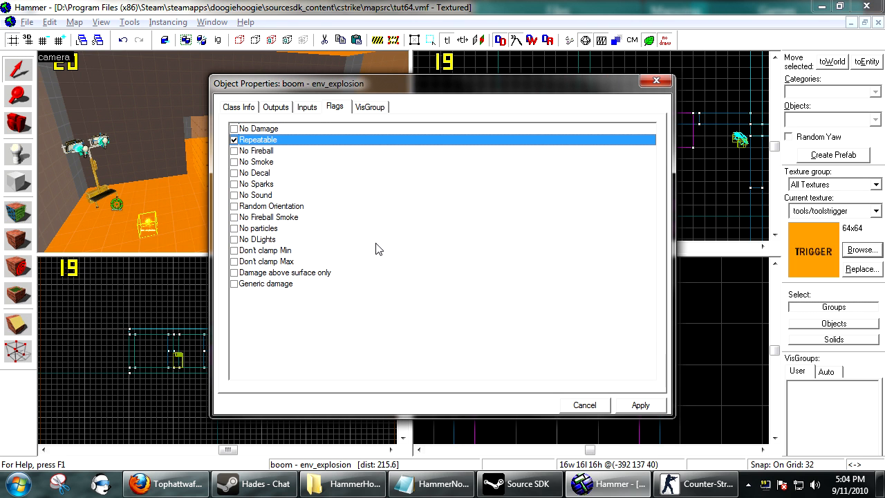
click(235, 107)
click(638, 406)
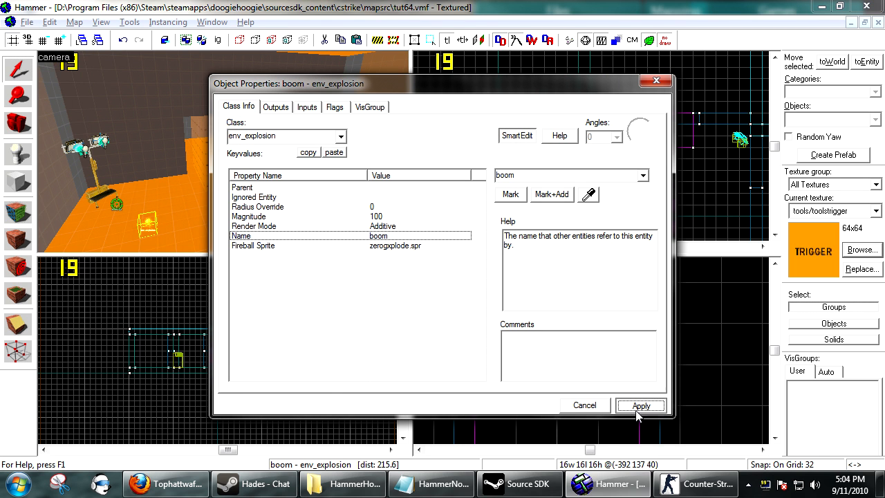
Add a new output to the trigger_look brush and set its output name to OnTrigger
click(184, 152)
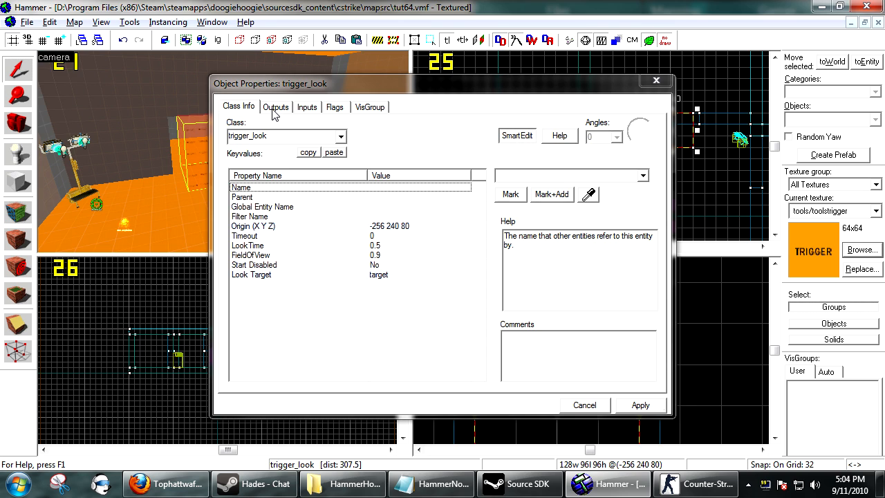
click(275, 108)
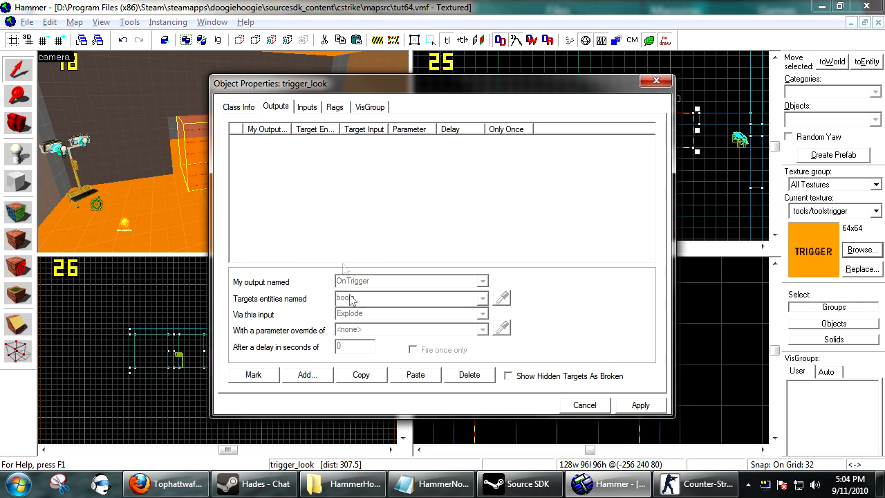
click(308, 375)
click(482, 282)
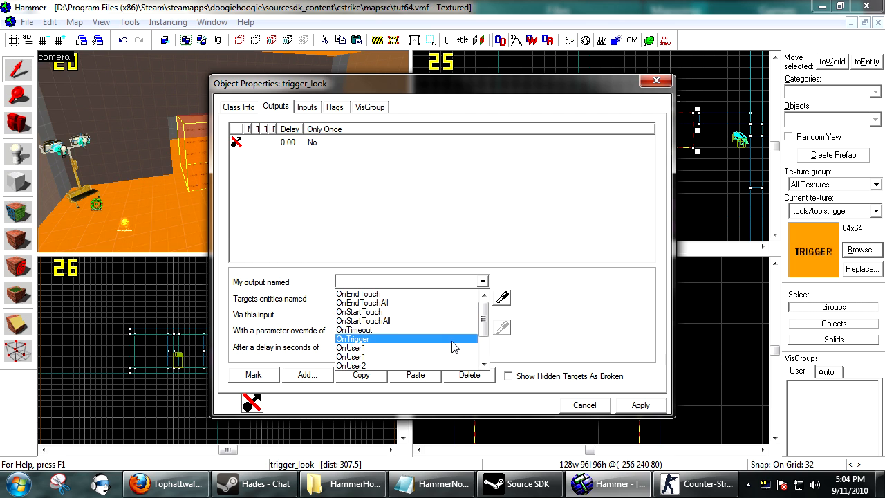
scroll(450, 349, down, 2)
scroll(436, 339, up, 2)
click(390, 339)
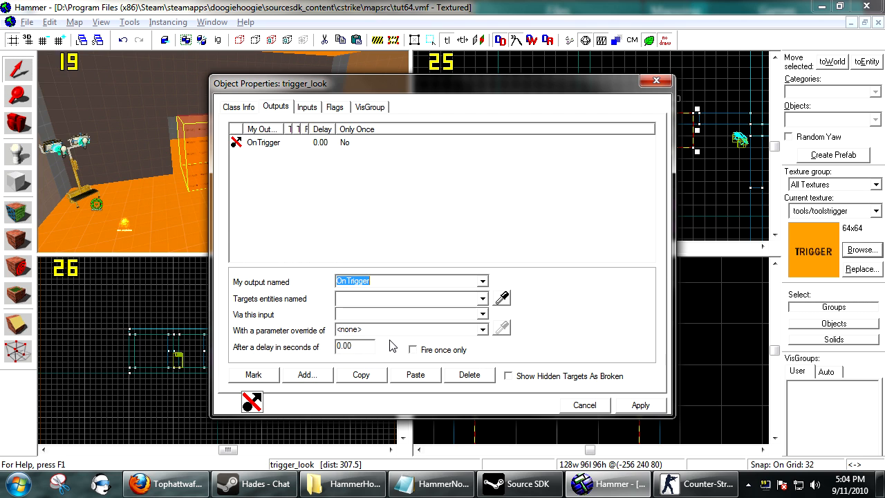
Target the OnTrigger output at the boom entity with the Explode input and apply it
click(504, 297)
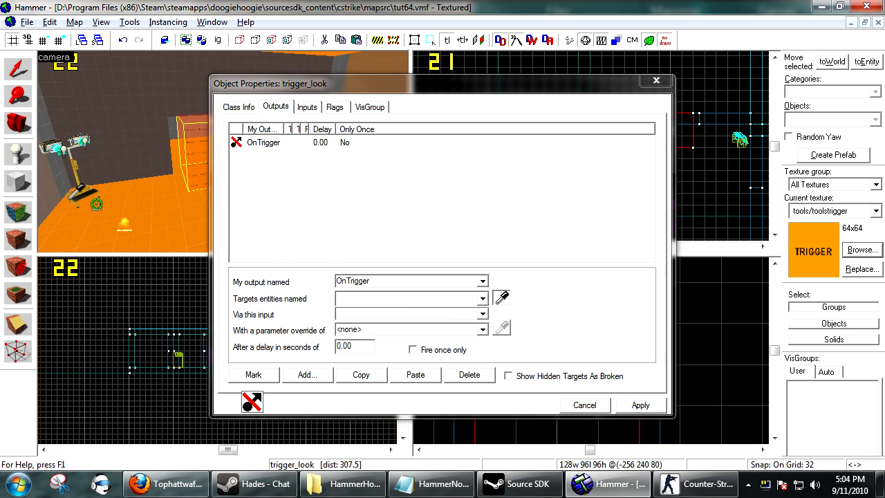
click(98, 204)
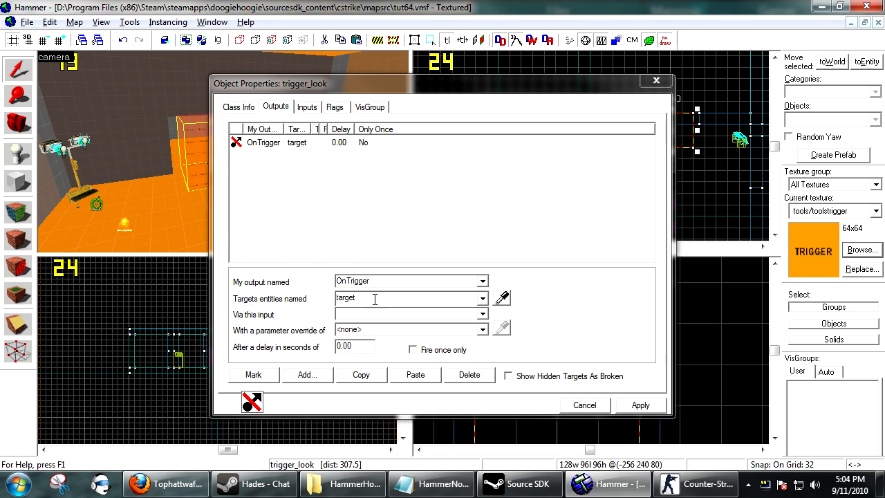
click(483, 315)
click(482, 315)
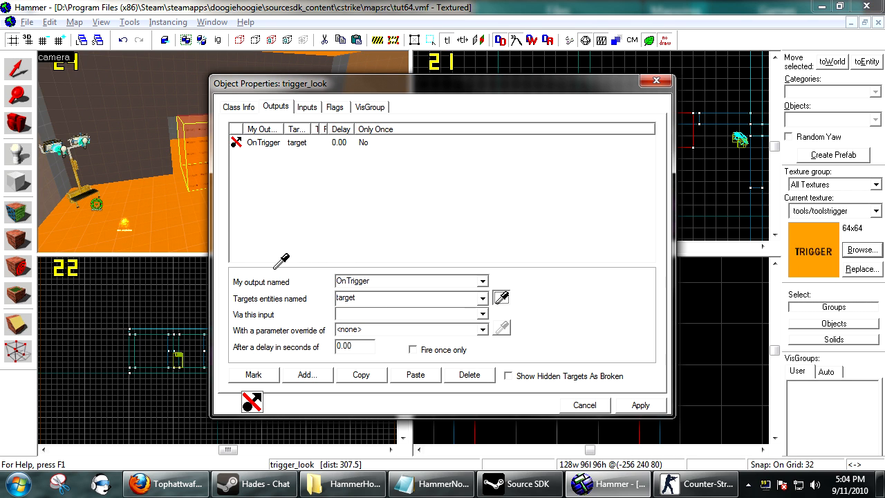
click(441, 314)
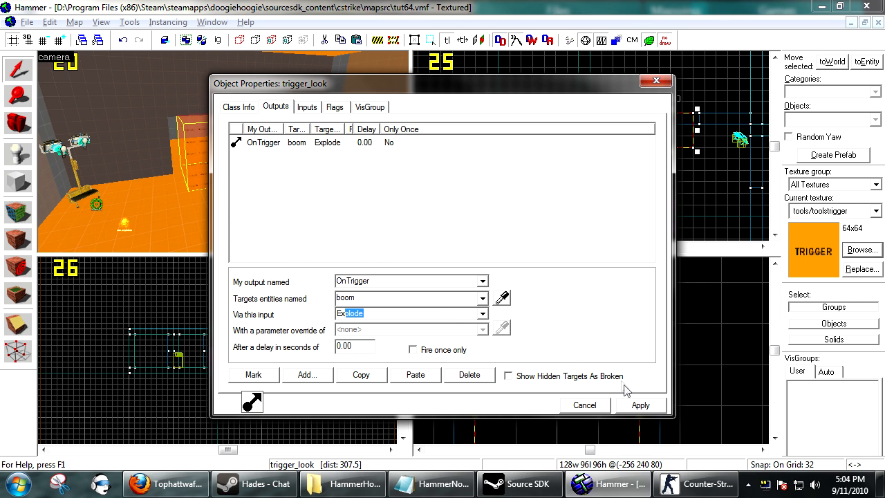
click(640, 406)
Set the trigger_look's LookTime to 2 seconds and apply the change
click(248, 111)
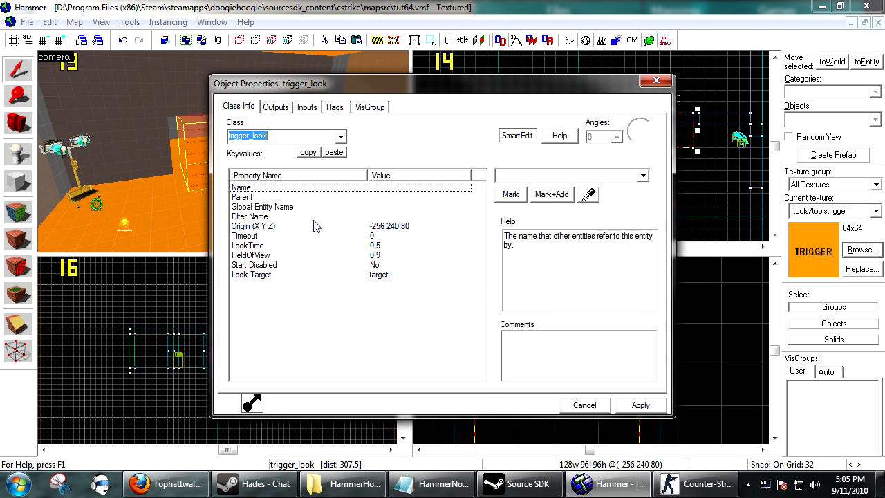
click(374, 236)
click(373, 245)
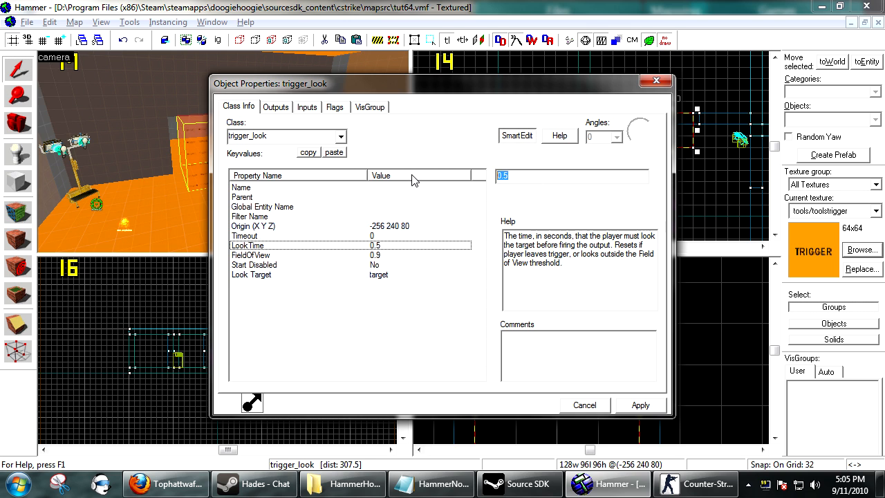
text(2)
click(636, 406)
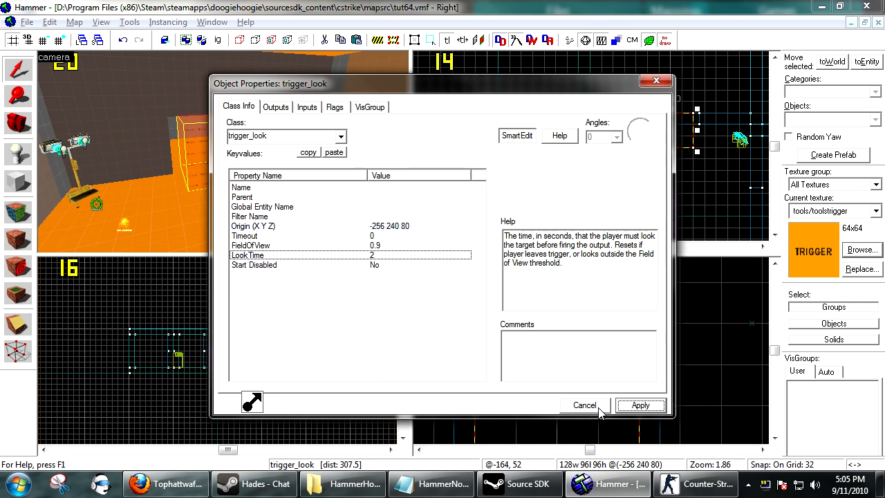
Deselect the trigger brush and compile the map with the Sylvan Compile FINAL!!! configuration
click(694, 204)
key(F9)
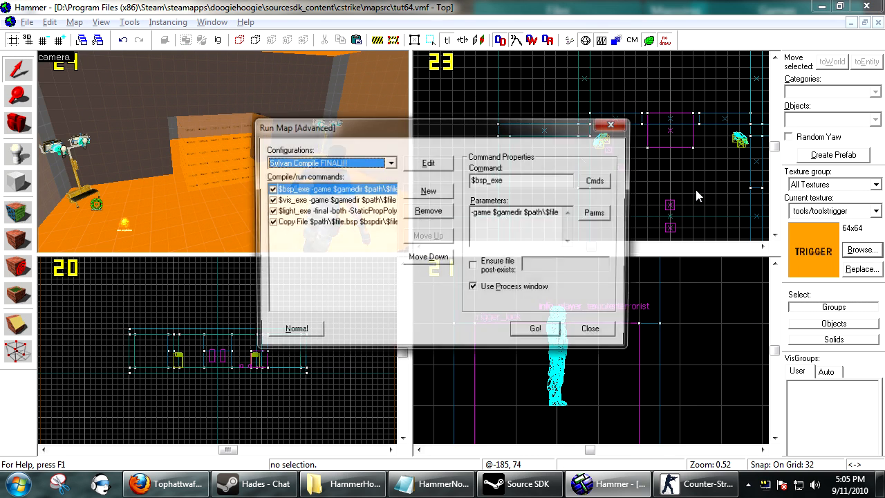
key(Return)
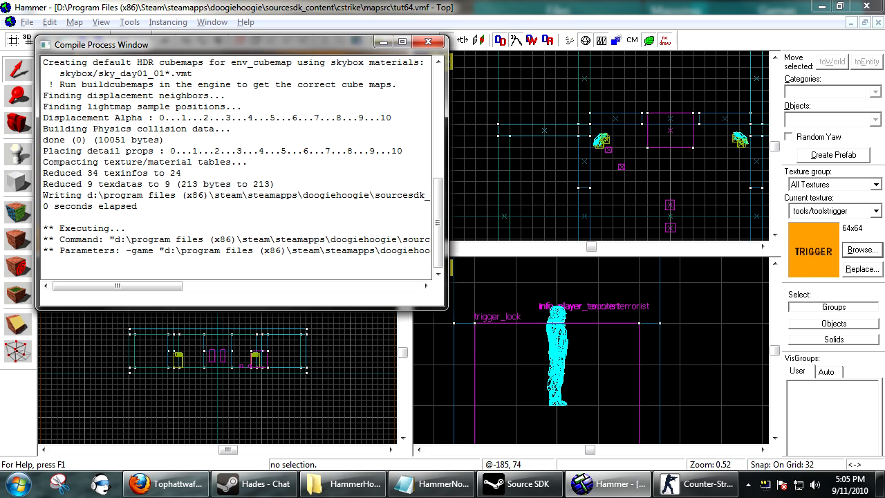
Turn off Fire Once and enable Clients in the trigger_look's flags, apply, and close its properties
click(199, 195)
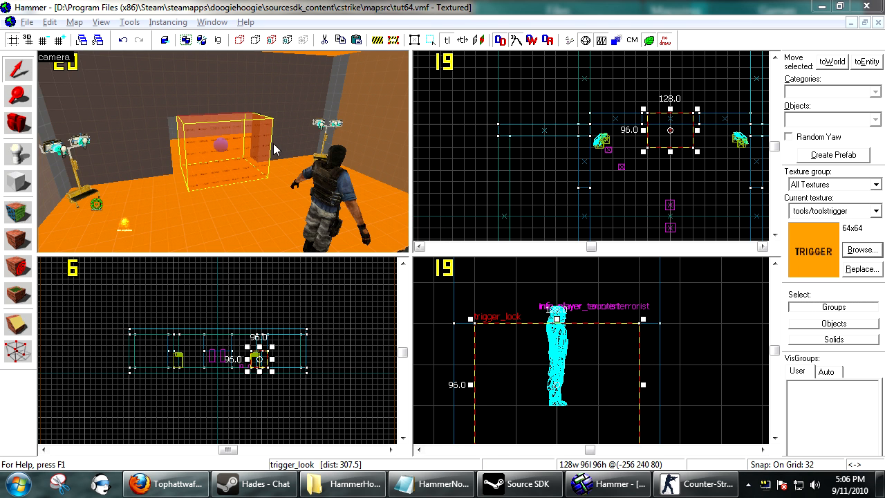
click(177, 141)
double_click(201, 147)
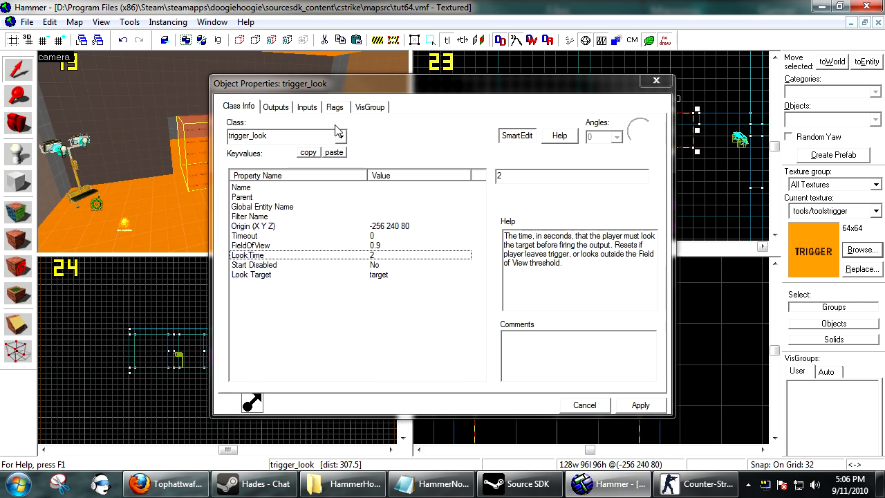
click(335, 109)
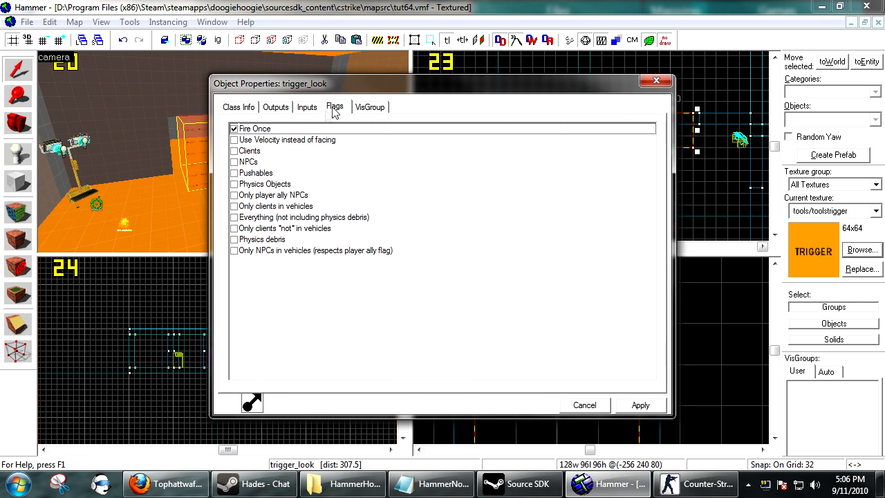
click(234, 129)
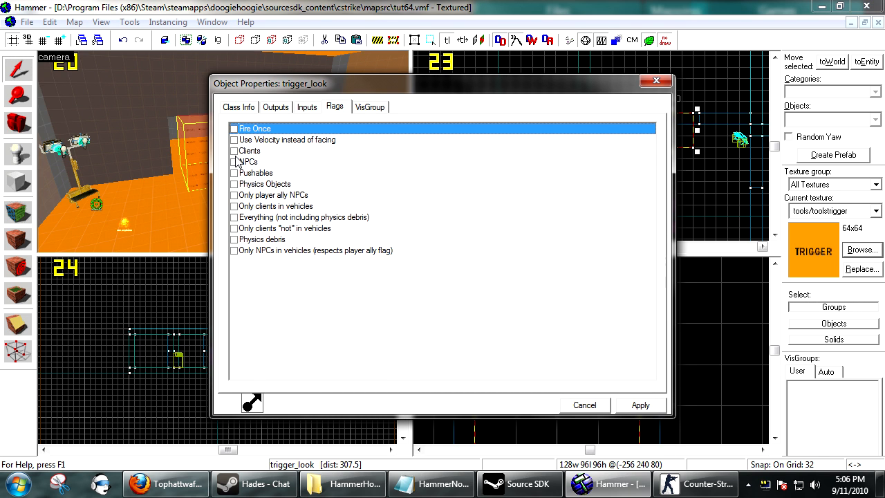
click(234, 151)
click(639, 405)
click(584, 405)
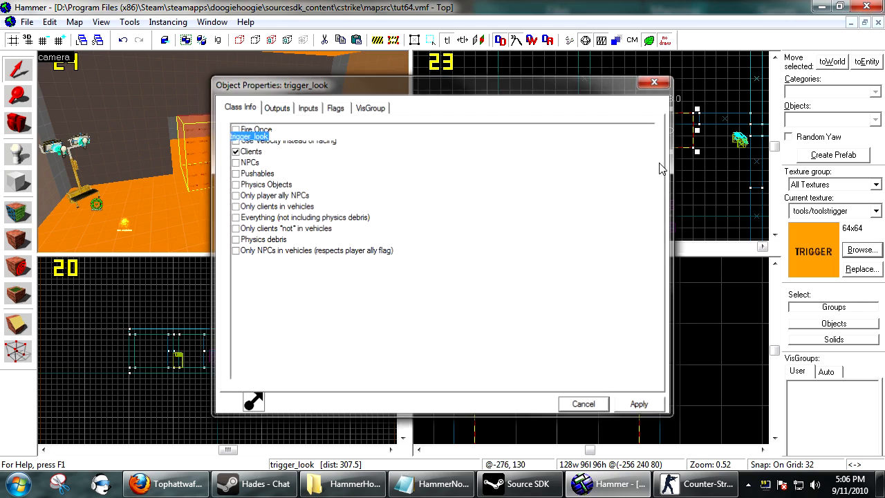
Clear the selection and recompile the map with the updated trigger flags
click(707, 185)
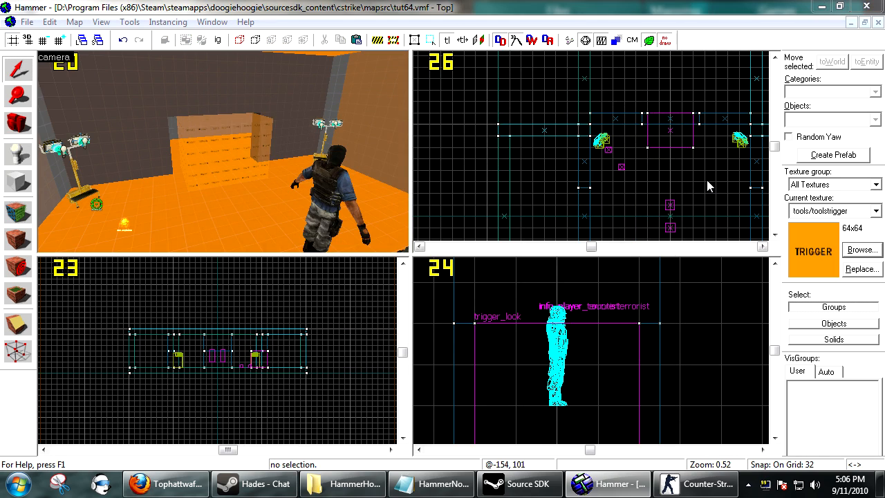
key(F9)
key(Return)
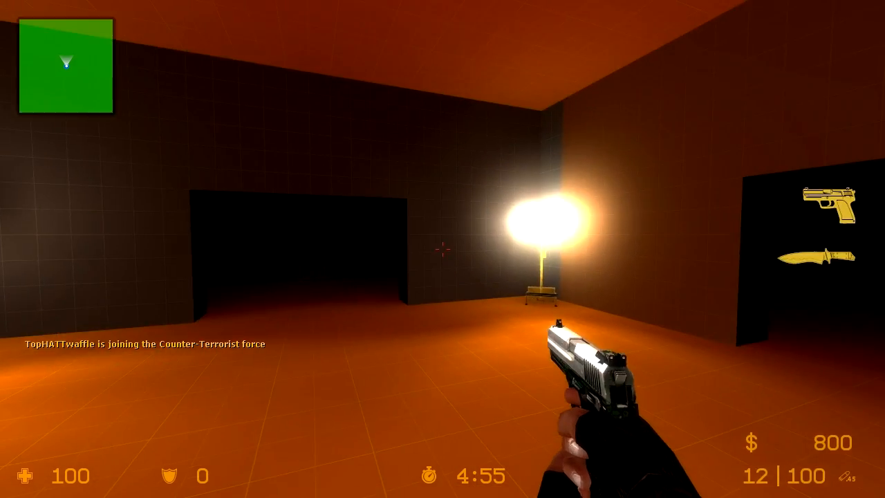
Test the map in Counter-Strike: Source by moving into the trigger area and looking toward the info_target beside the work light
key(3)
key(w)
click(443, 249)
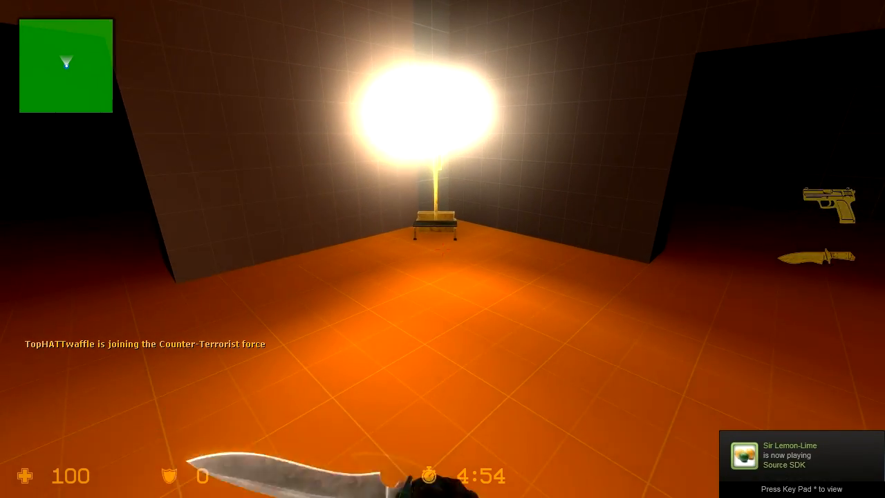
click(442, 249)
key(d)
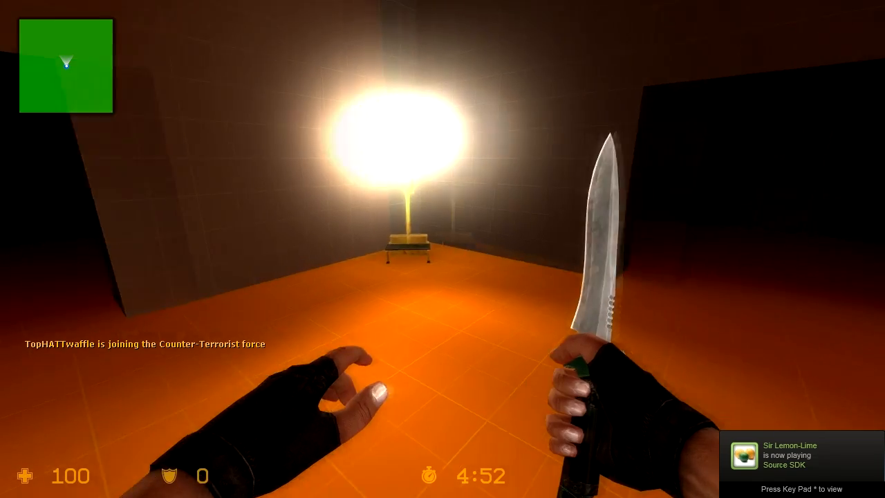
key(d)
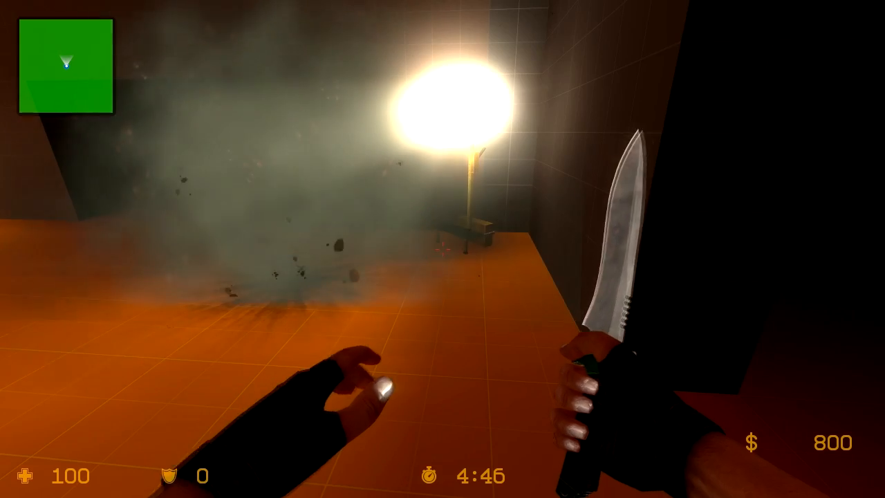
click(443, 249)
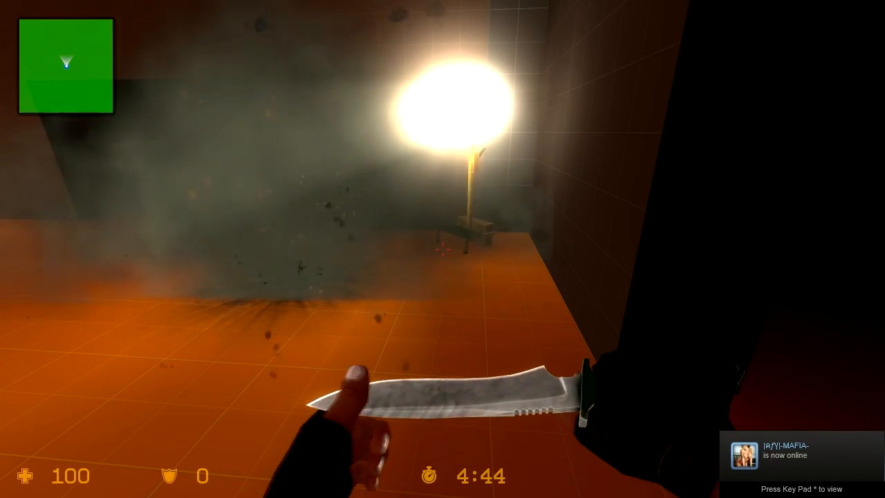